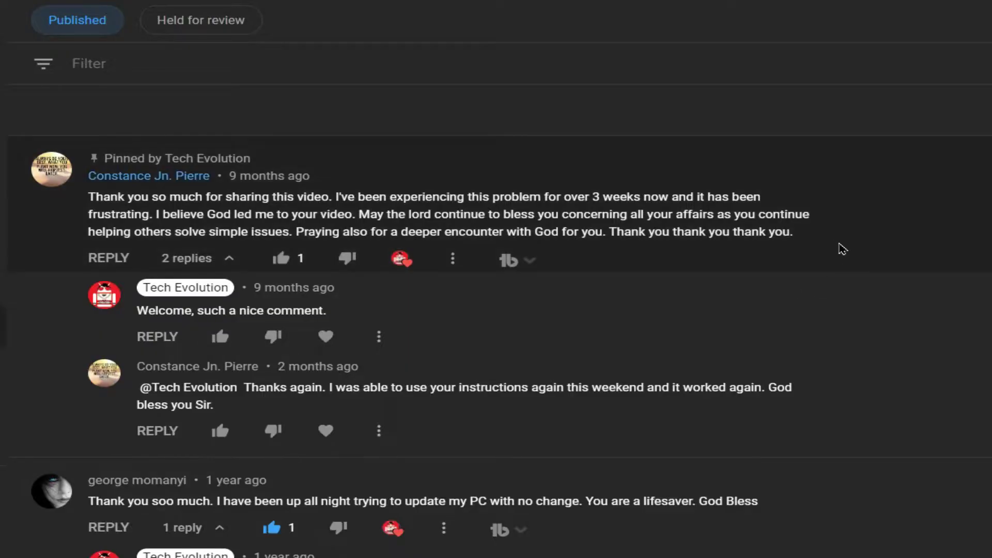
- Run the Google search for msvcp100.dll and open the DLL-files.com free download result
scroll(842, 249, down, 4)
scroll(842, 249, down, 3)
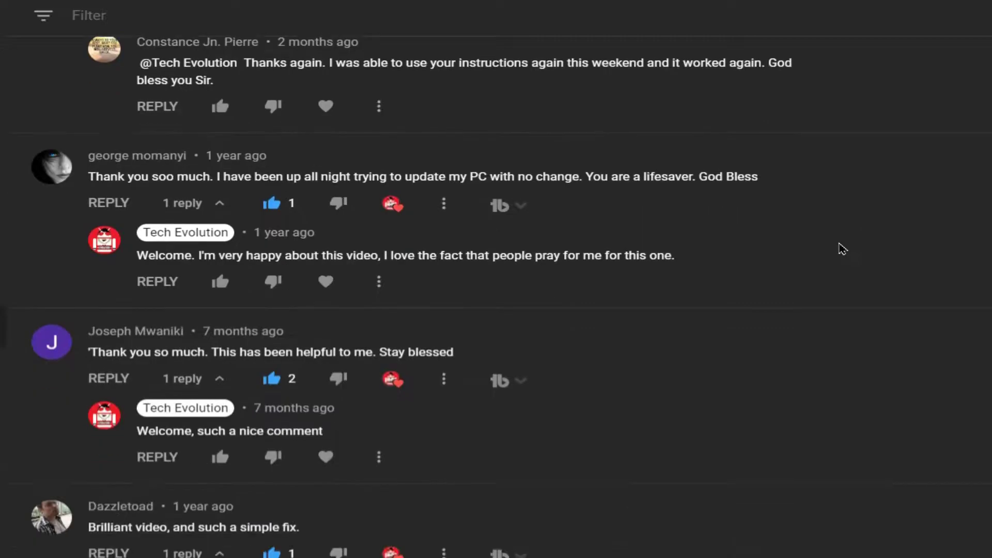
scroll(842, 248, down, 2)
scroll(842, 249, down, 5)
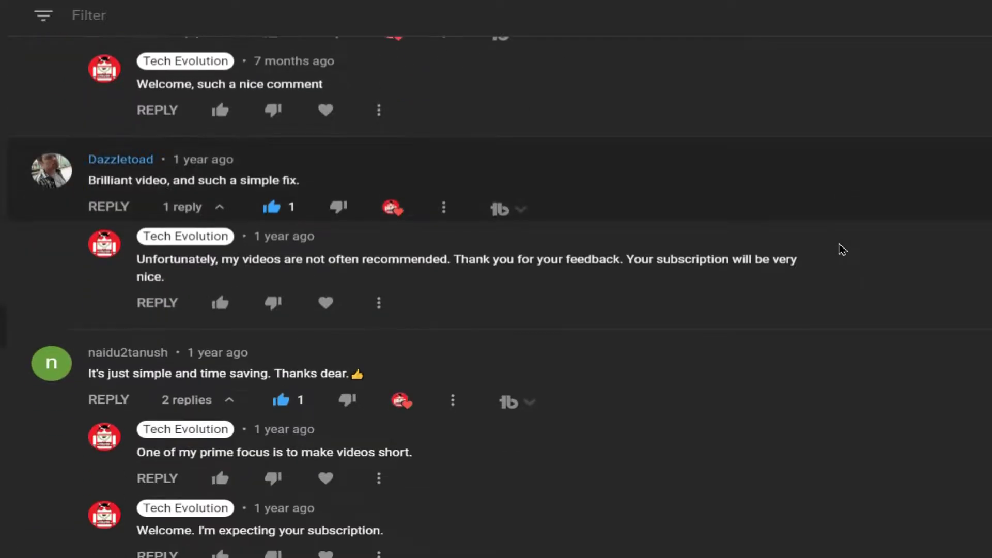
scroll(842, 249, down, 9)
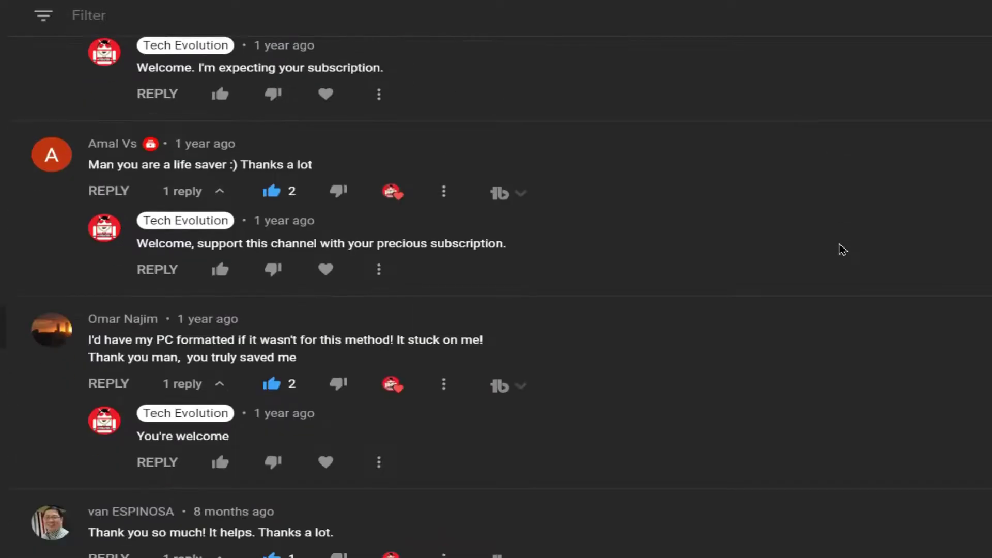
scroll(842, 249, down, 10)
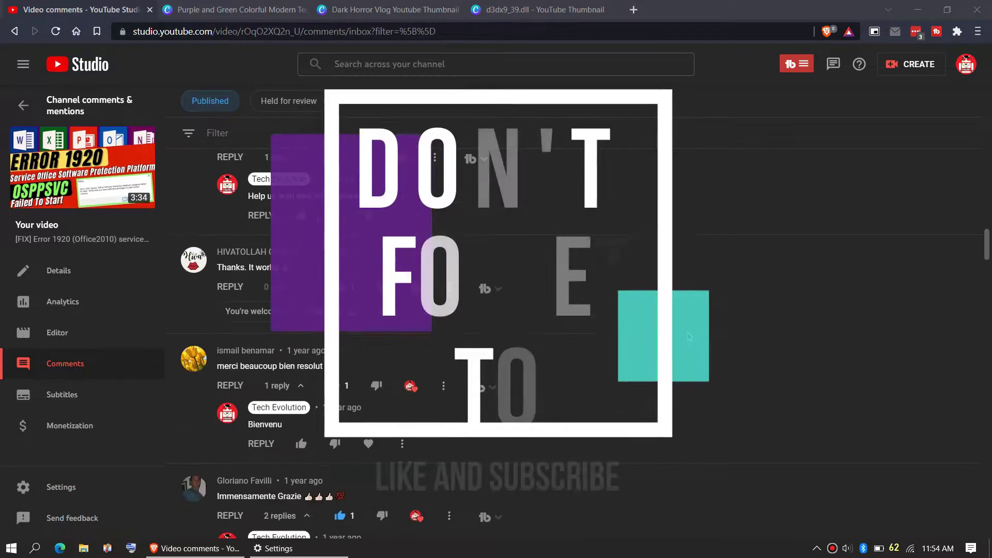
scroll(688, 337, down, 8)
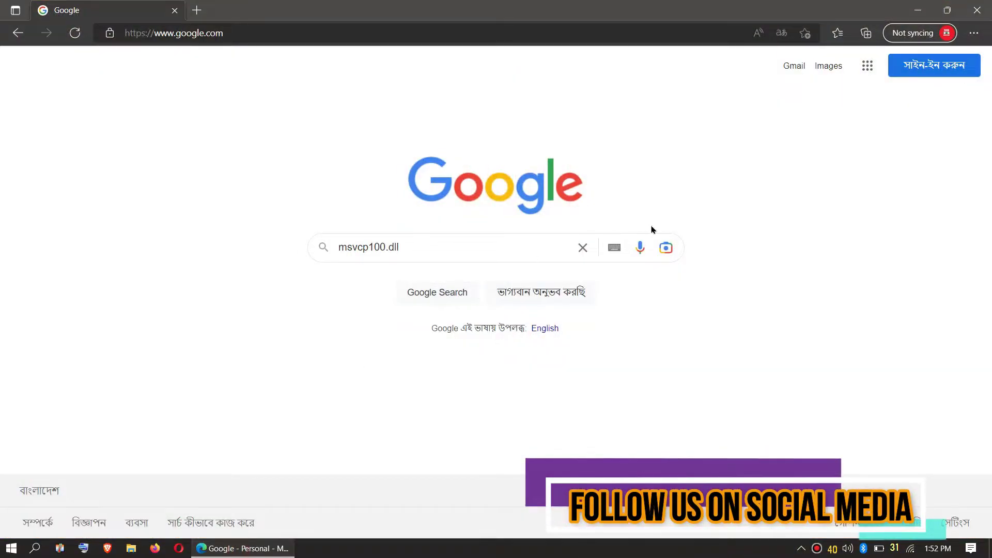
click(440, 292)
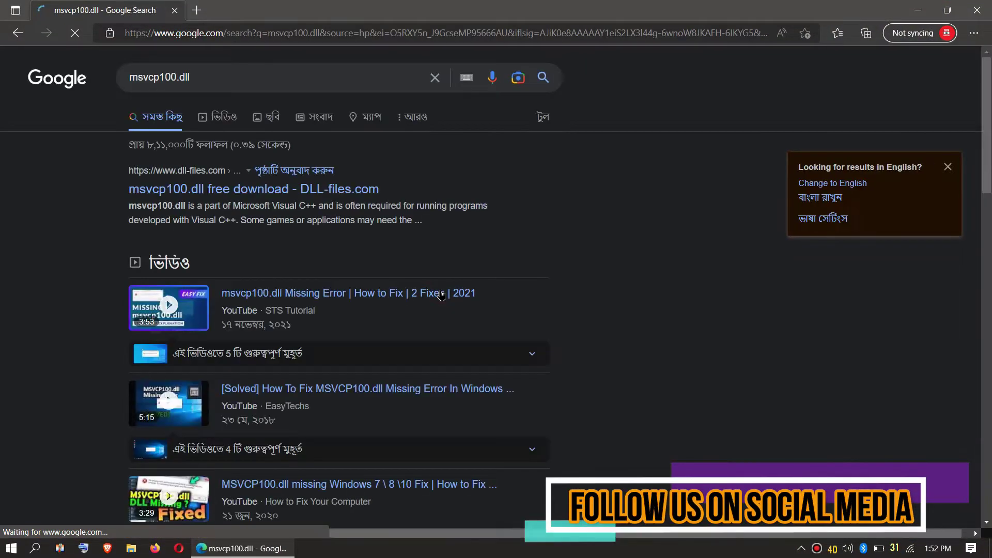
scroll(611, 341, down, 10)
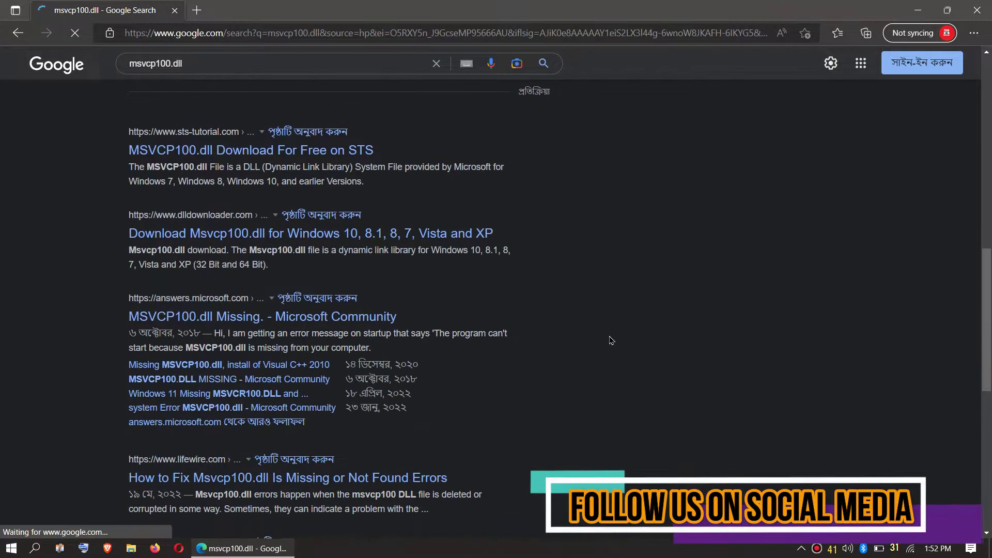
scroll(611, 341, up, 8)
scroll(611, 341, up, 3)
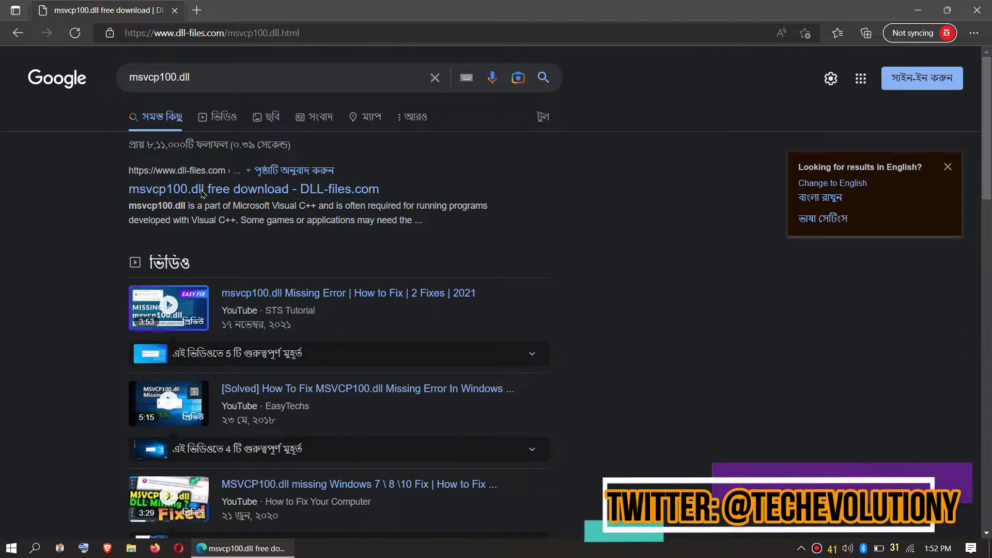
- Scroll the msvcp100.dll page down to the version 10.0.40219.473 64-bit download entry
scroll(204, 194, down, 1)
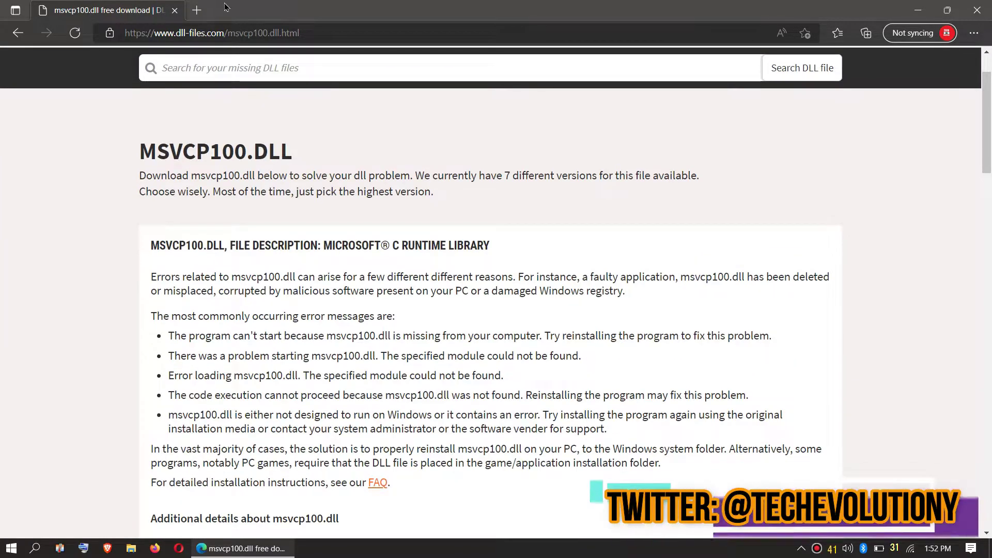
click(239, 32)
scroll(89, 279, down, 3)
click(77, 278)
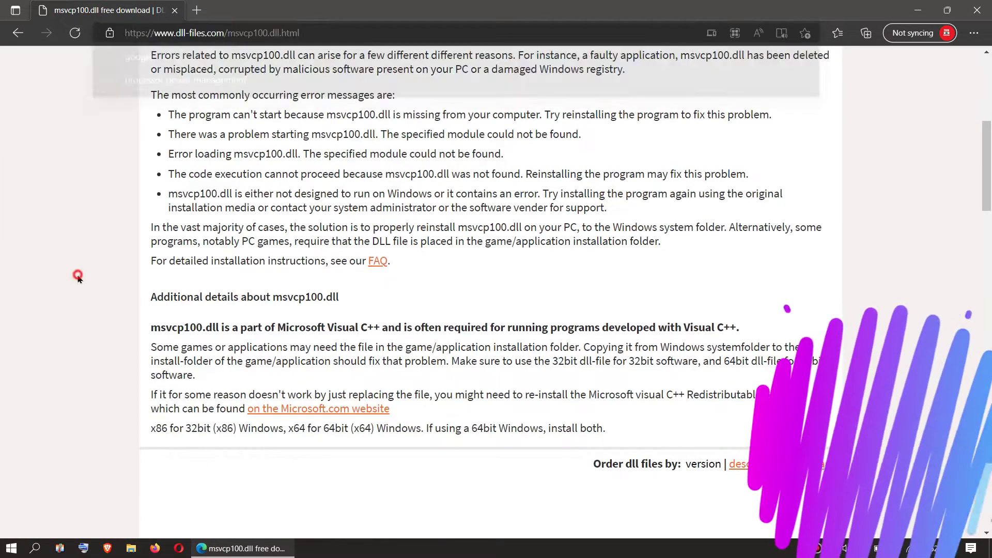
scroll(77, 278, down, 6)
drag(241, 181, 209, 181)
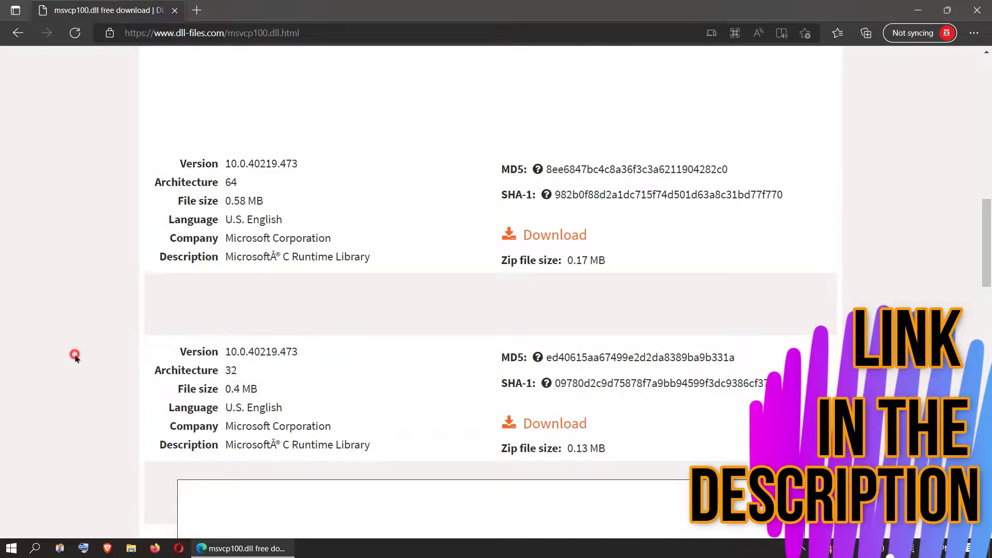
scroll(78, 354, down, 5)
scroll(38, 401, up, 6)
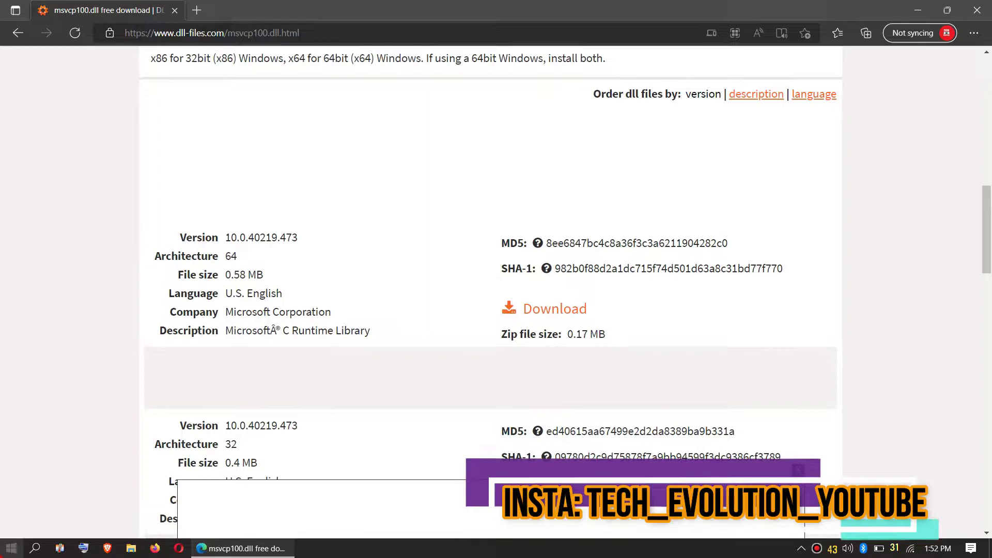
key(super)
text(s)
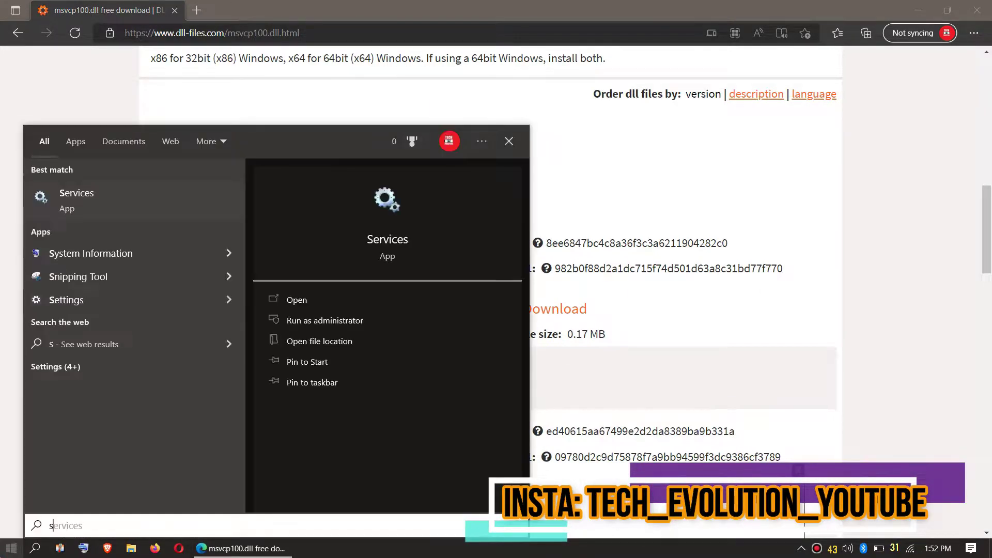
text(ys)
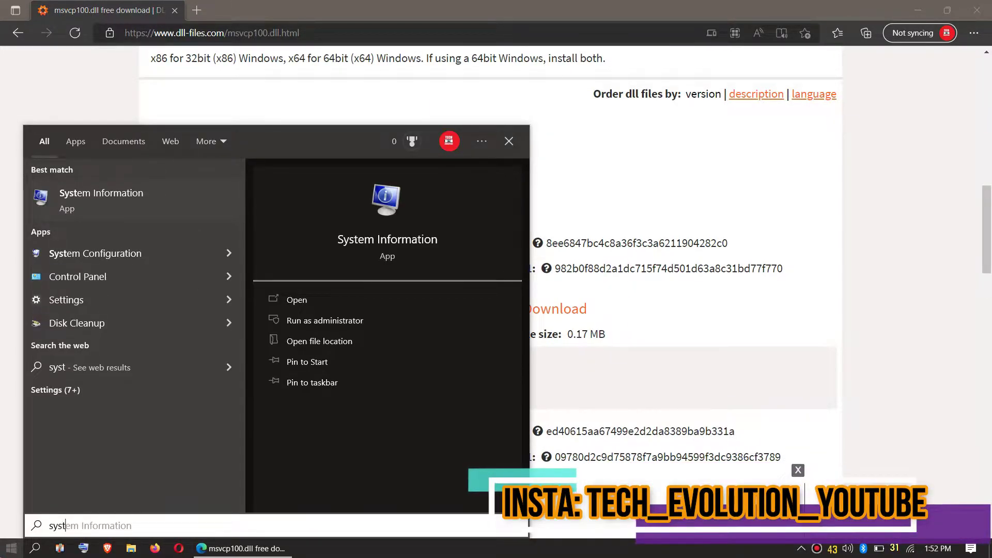
text(t)
click(109, 194)
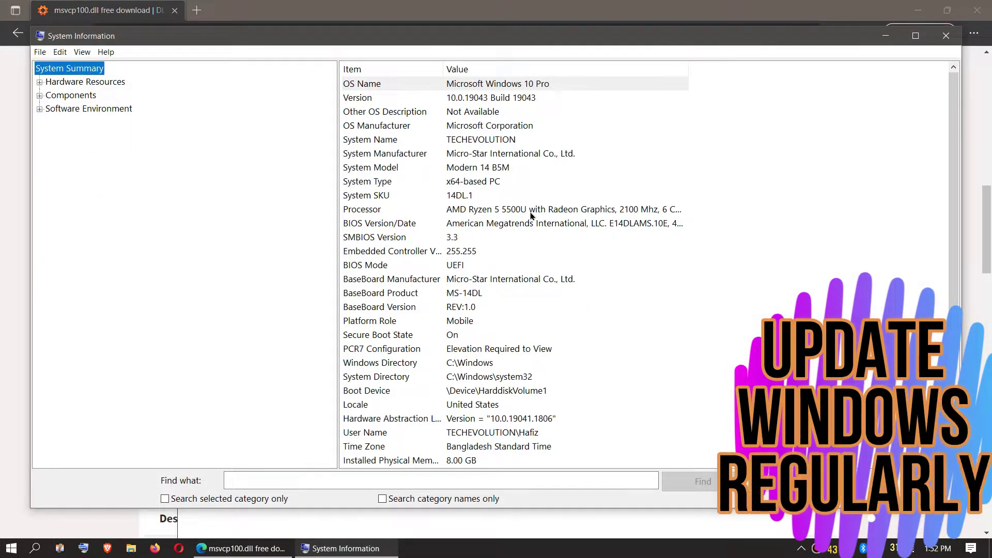
click(467, 182)
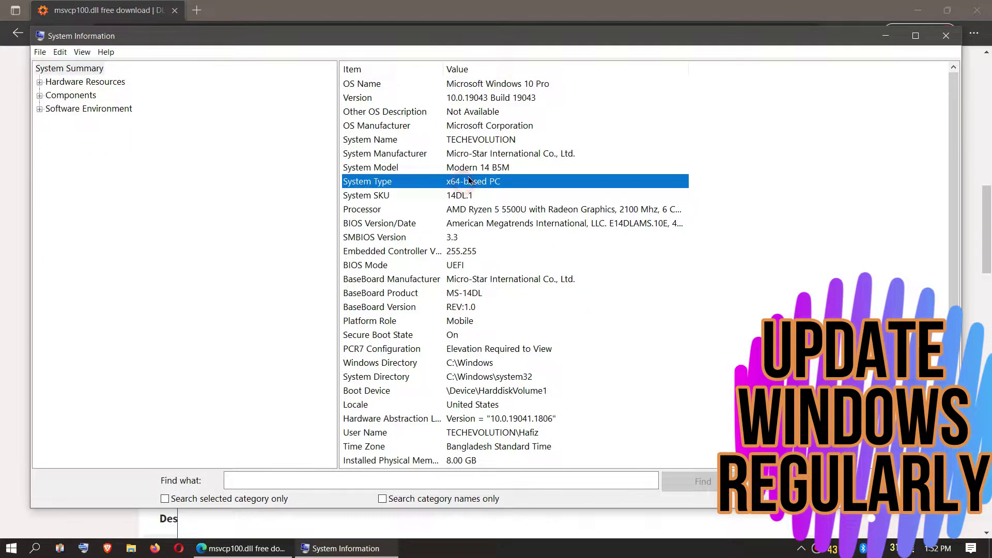
click(471, 103)
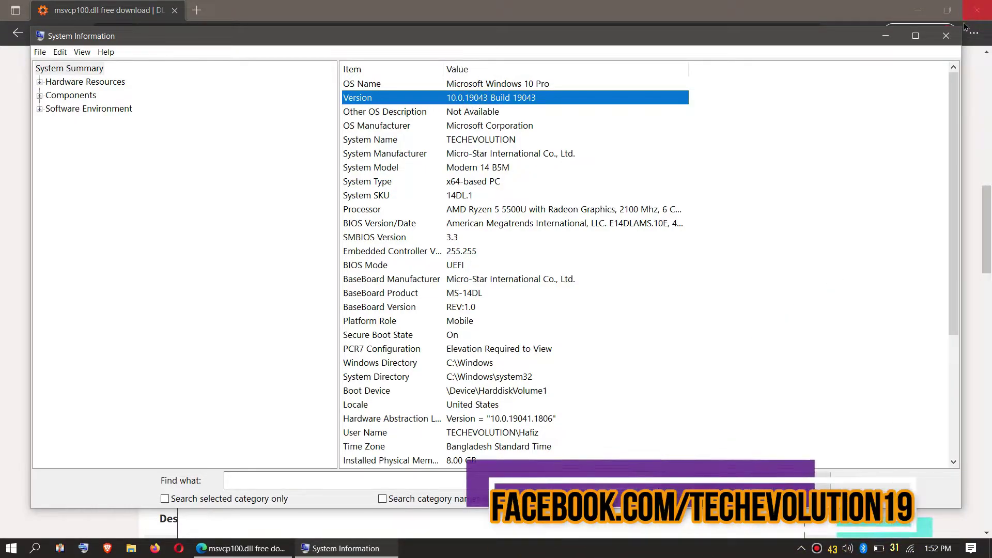
click(946, 37)
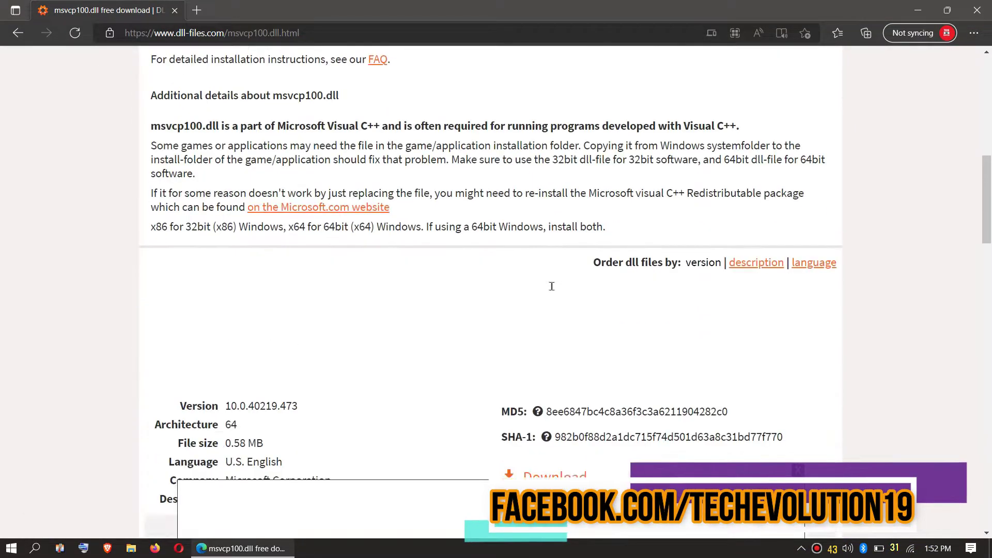
- Download the 64-bit msvcp100.zip and open it in WinRAR, showing msvcp100.dll and README.txt
click(550, 310)
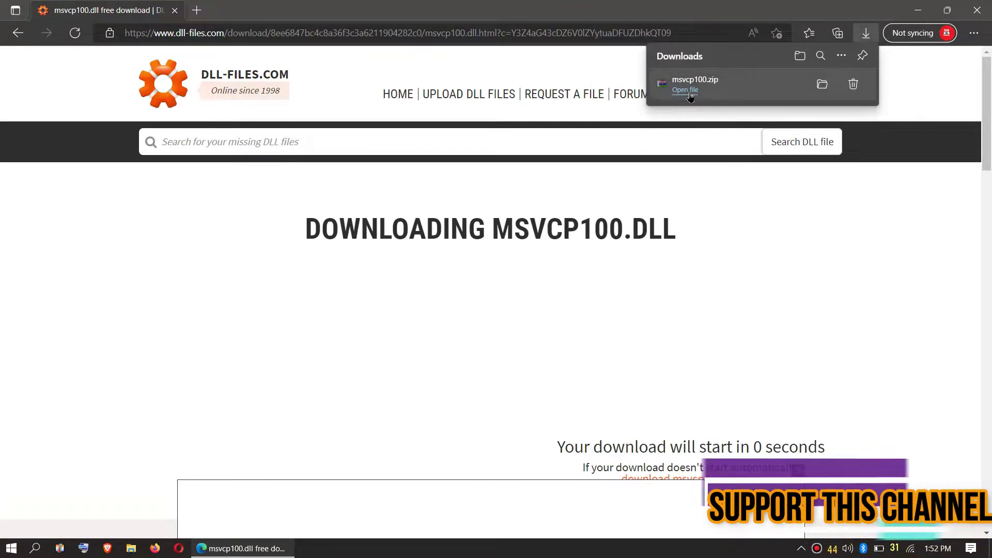
click(685, 90)
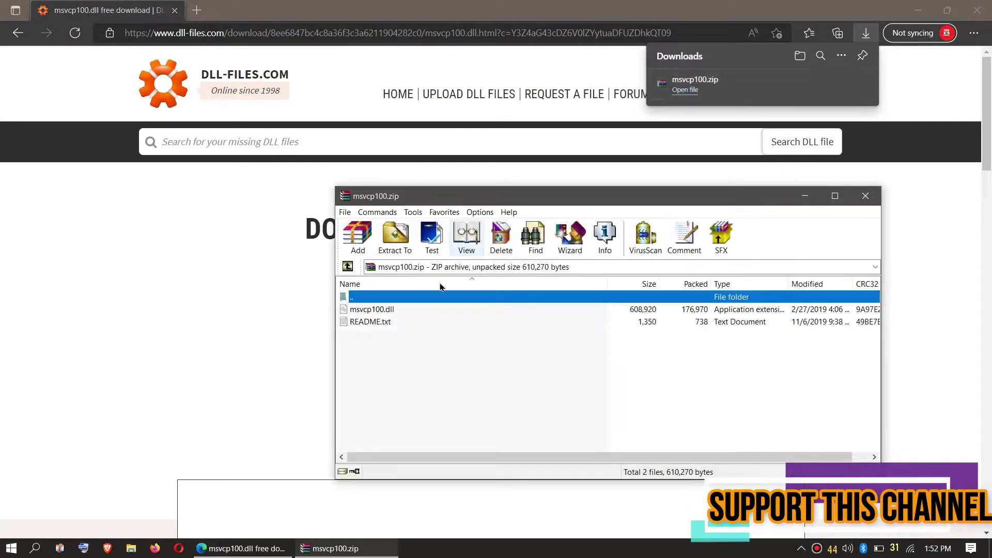
click(376, 313)
click(357, 323)
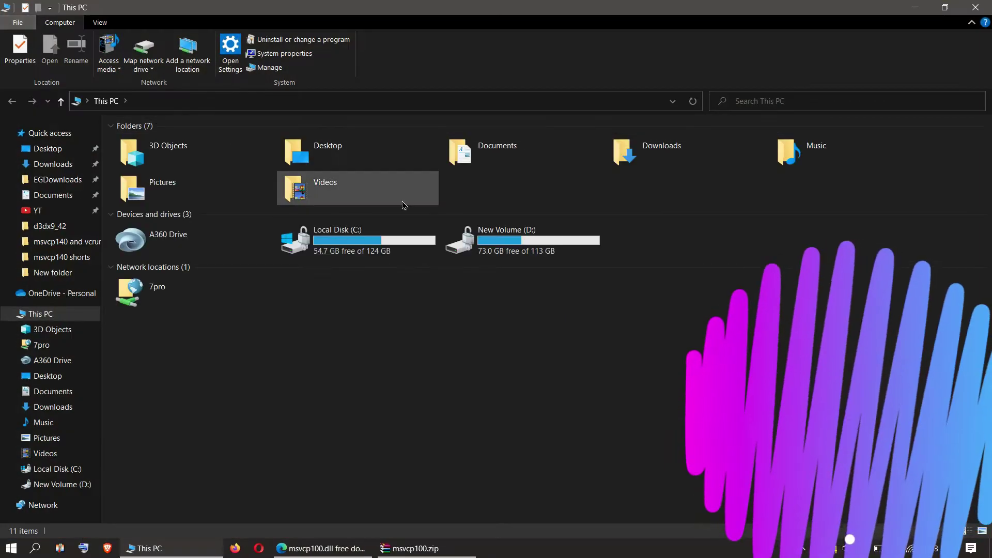
- Open Local Disk (C:) and then the Windows folder, scrolling down to System32
click(368, 244)
double_click(368, 244)
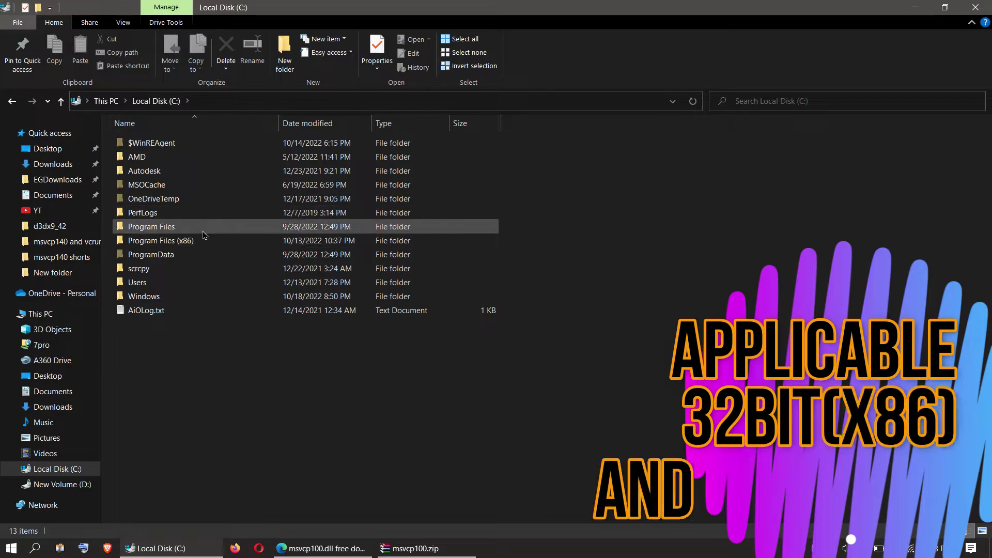
double_click(174, 296)
scroll(219, 282, down, 3)
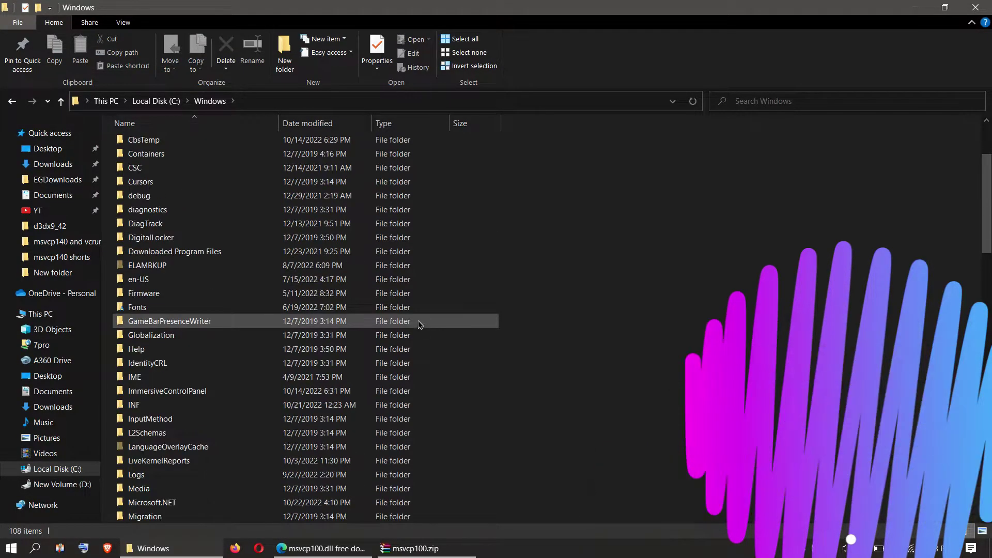
scroll(223, 388, down, 14)
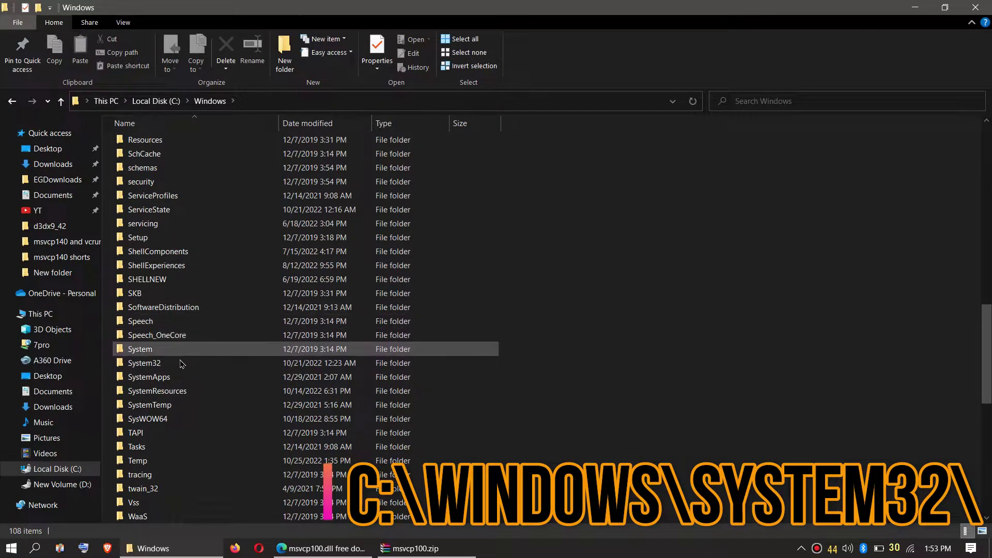
- Copy msvcp100.dll from msvcp100.zip into System32, replacing the existing file
double_click(174, 363)
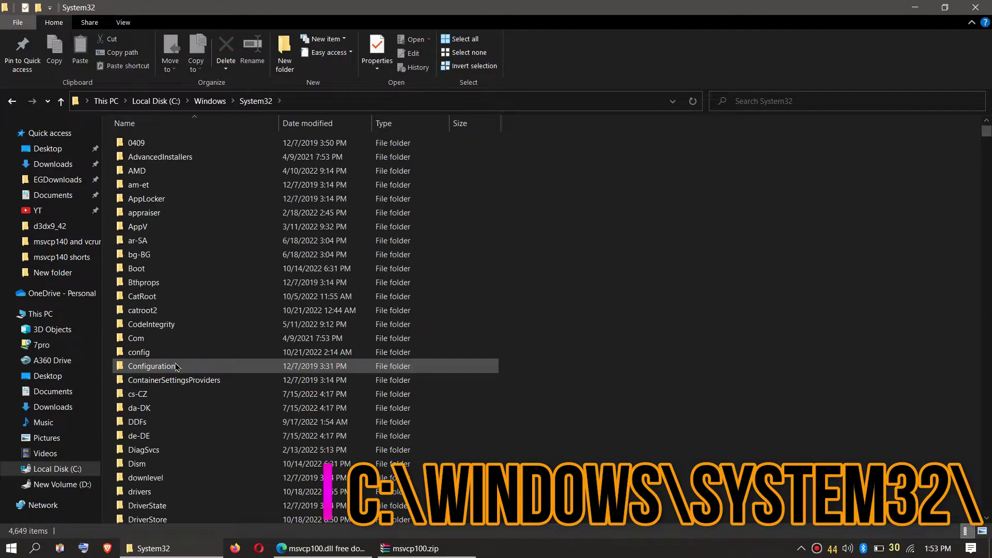
click(408, 548)
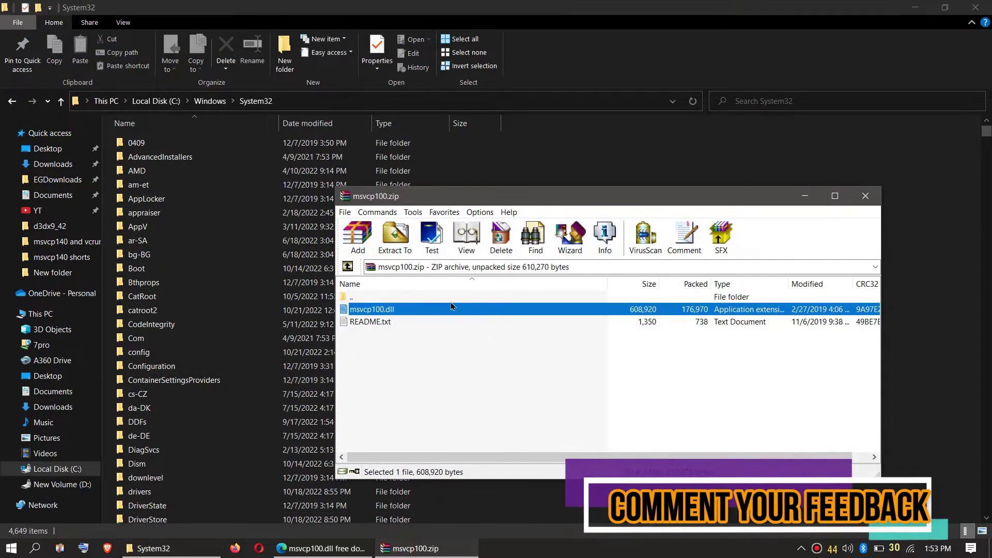
drag(401, 313, 936, 261)
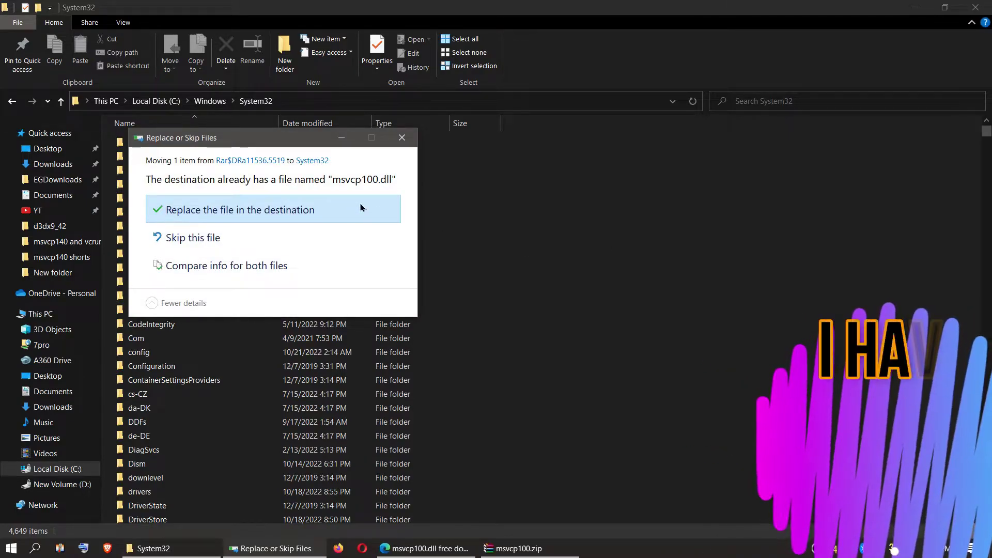
click(326, 215)
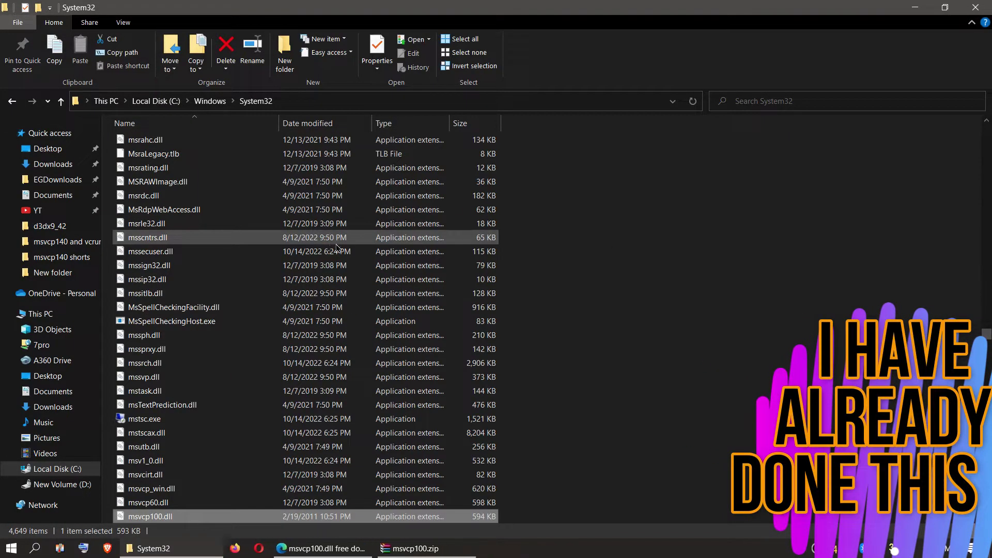
- Search System32 for msvcp100 to confirm the new file, then close the window
click(829, 99)
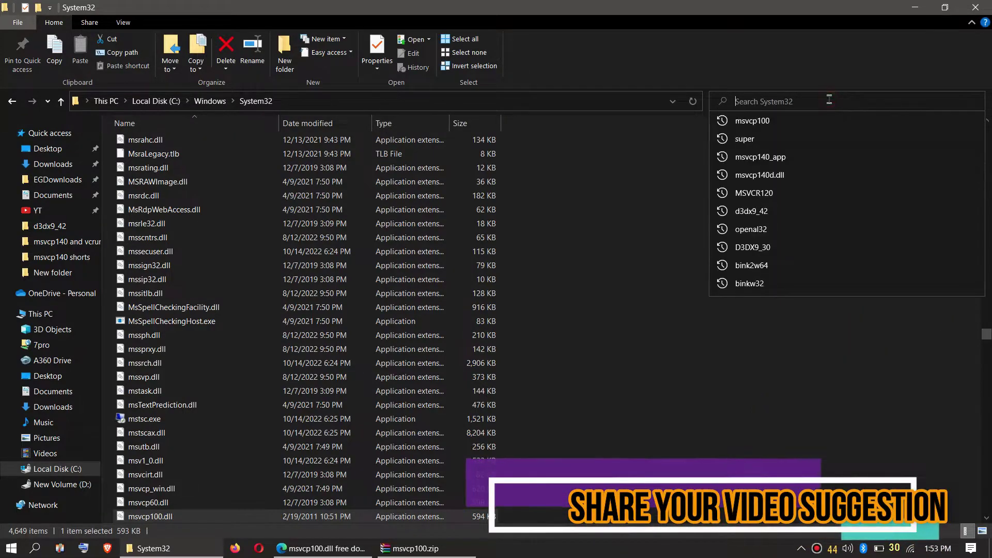
click(767, 123)
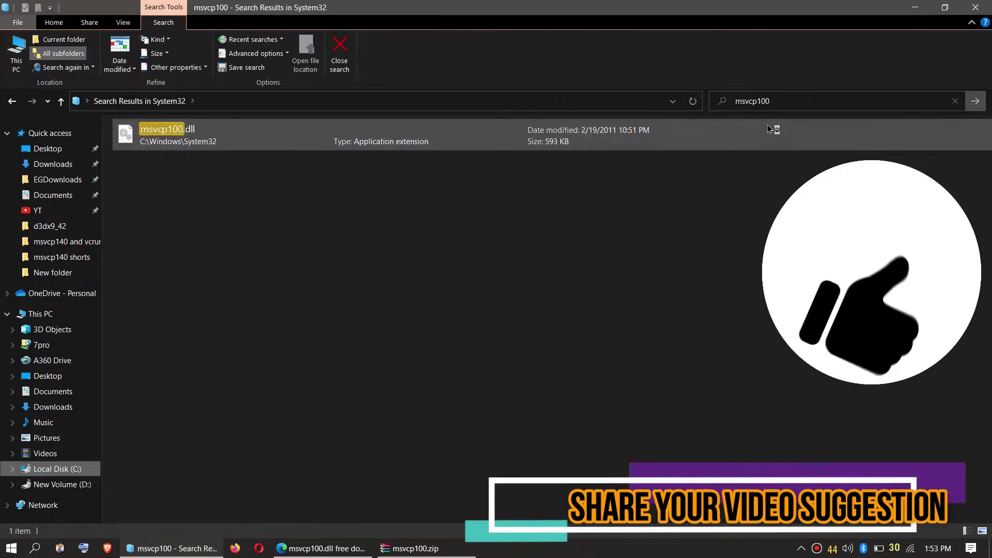
click(236, 145)
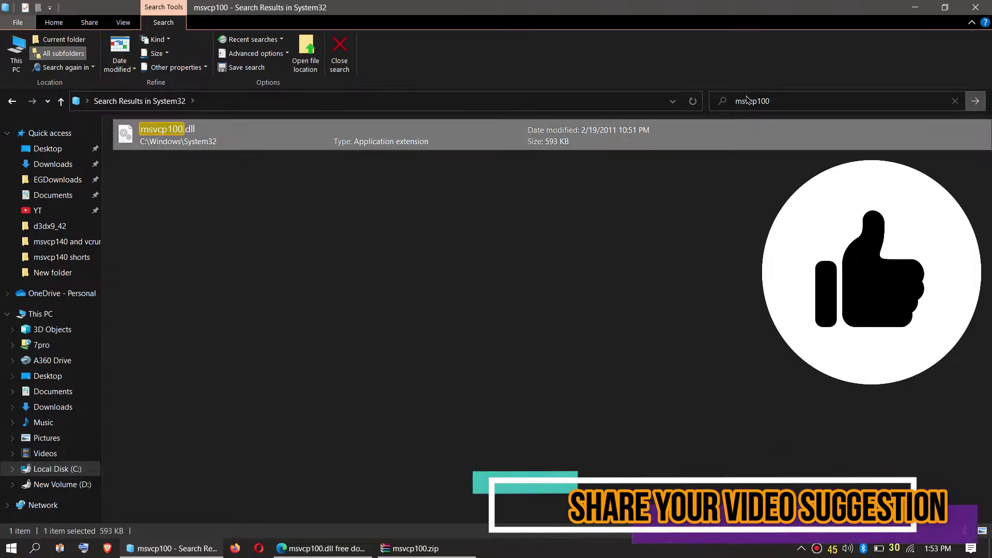
click(975, 7)
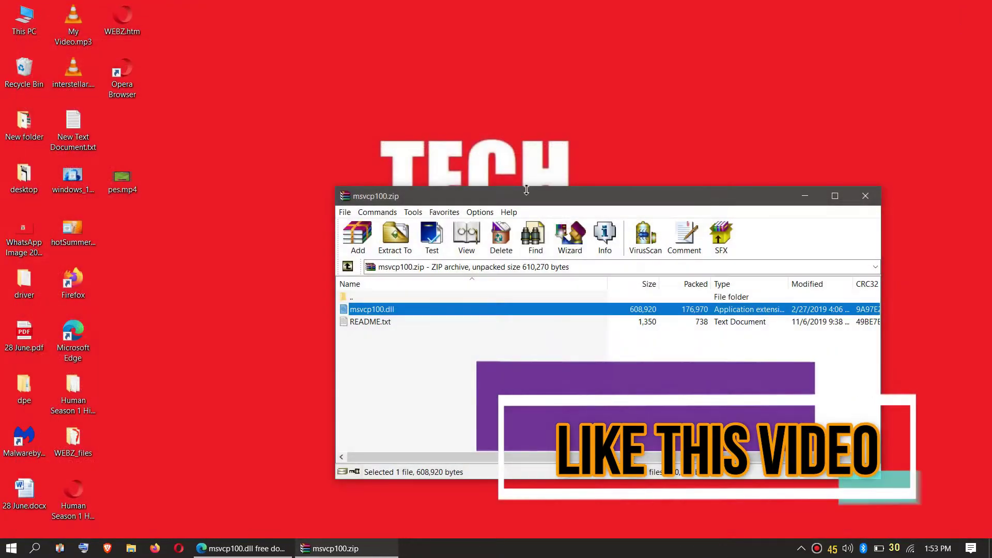
- Launch a new File Explorer window at This PC from the Start menu
click(8, 546)
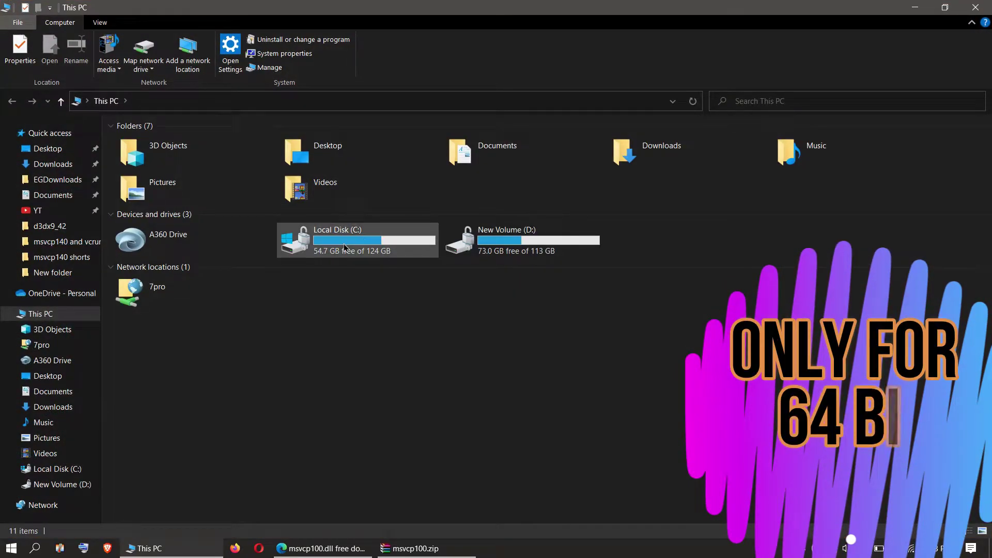
- Open C:\Windows\SysWOW64 and drag msvcp100.dll from the WinRAR archive into it
double_click(345, 246)
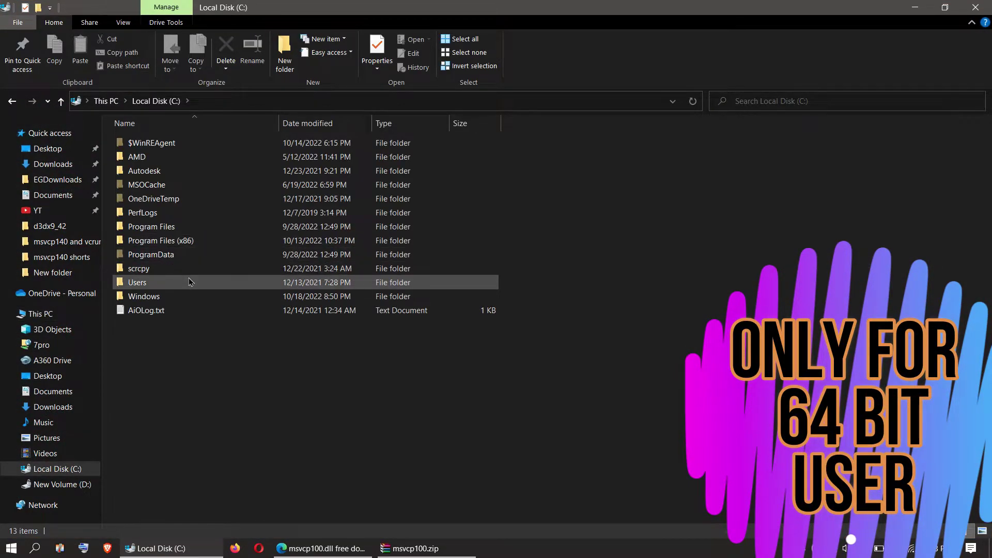
double_click(176, 296)
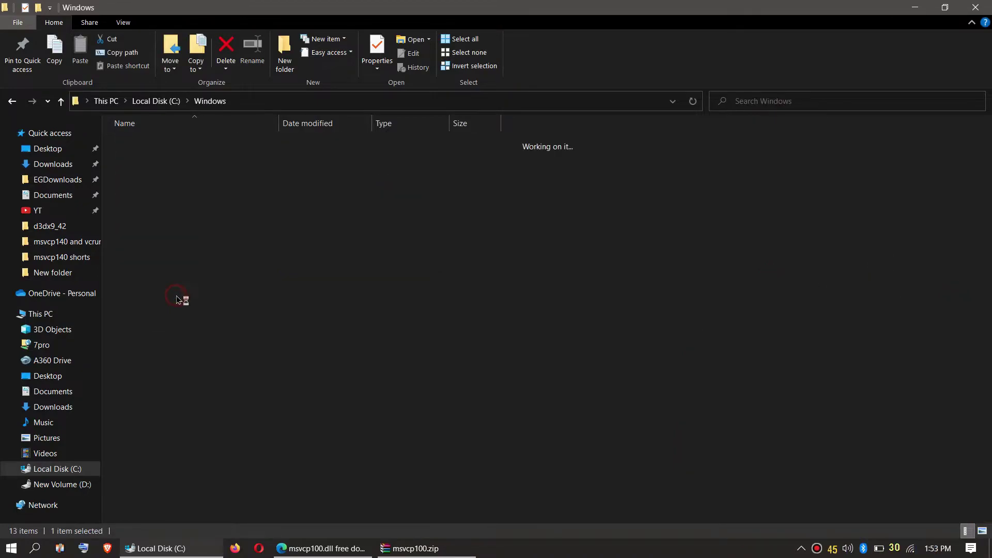
scroll(305, 363, down, 20)
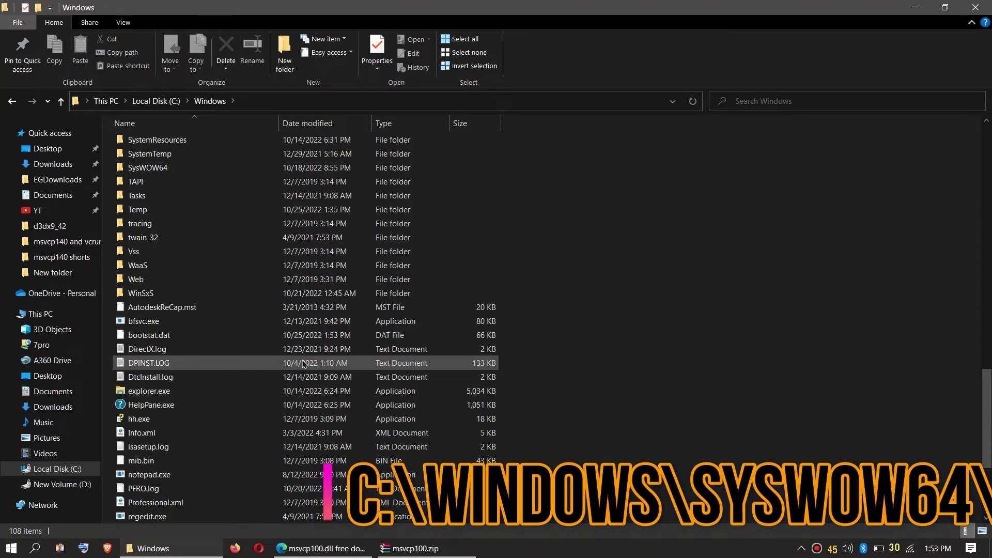
double_click(188, 174)
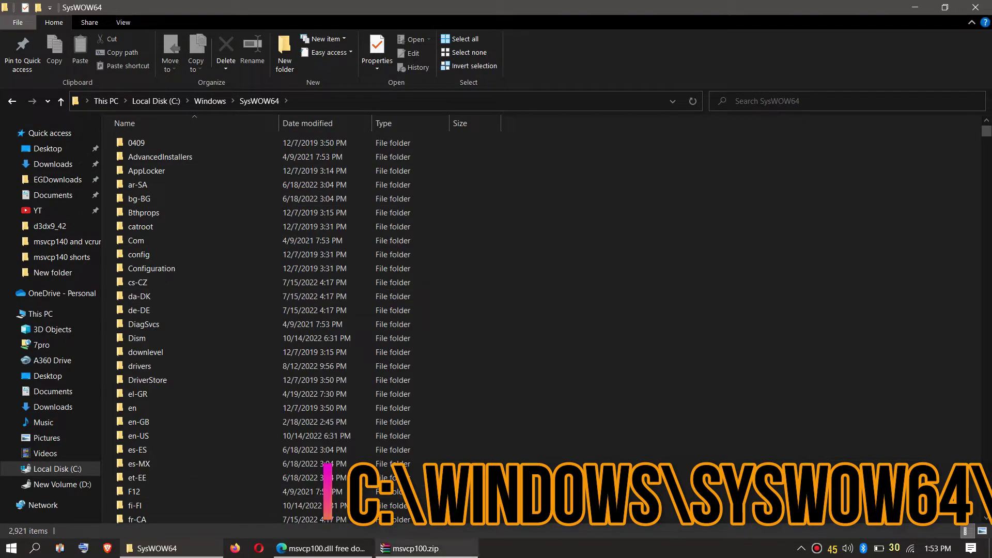
click(441, 549)
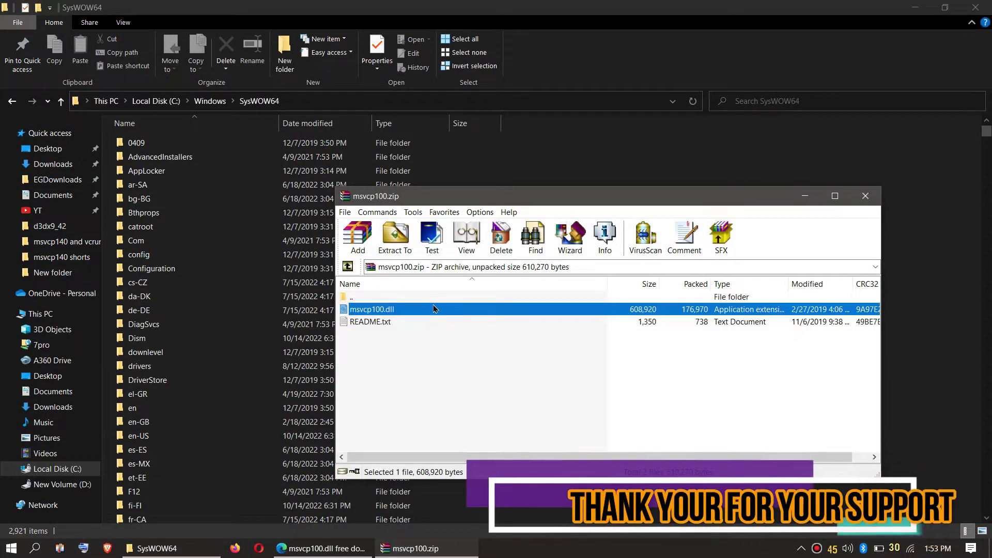
drag(803, 273, 894, 267)
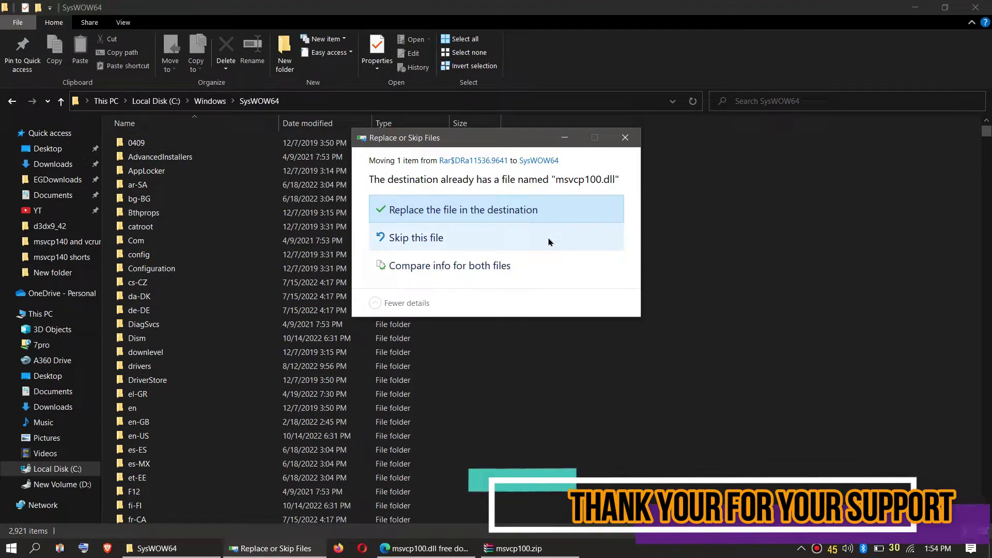
- Replace msvcp100.dll in SysWOW64, verify it with a msvcp100 search, and close Explorer
click(550, 211)
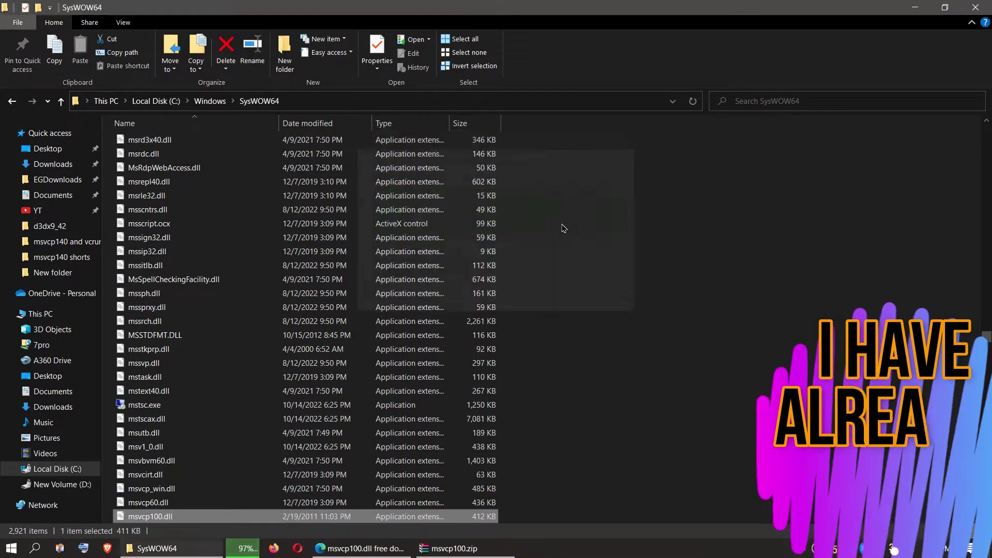
click(724, 276)
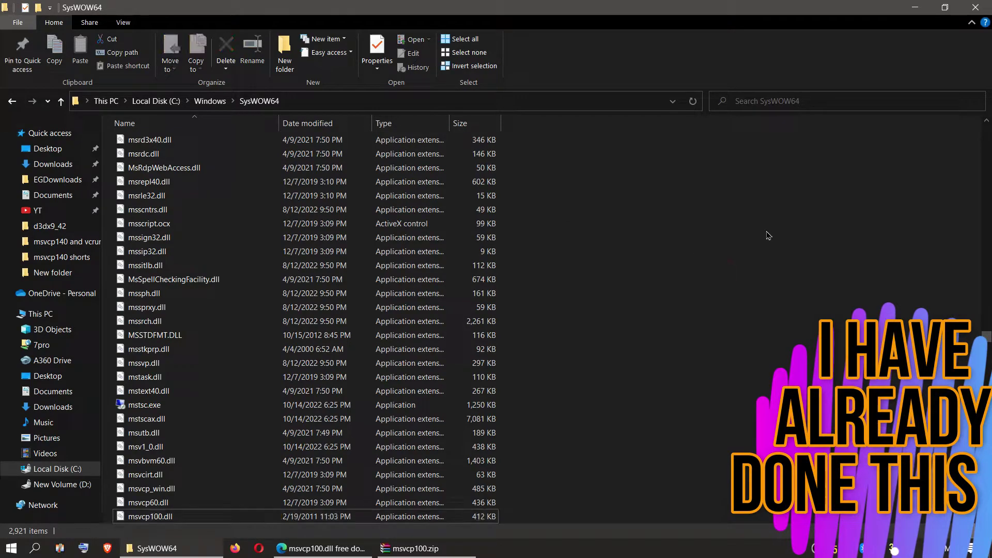
click(799, 101)
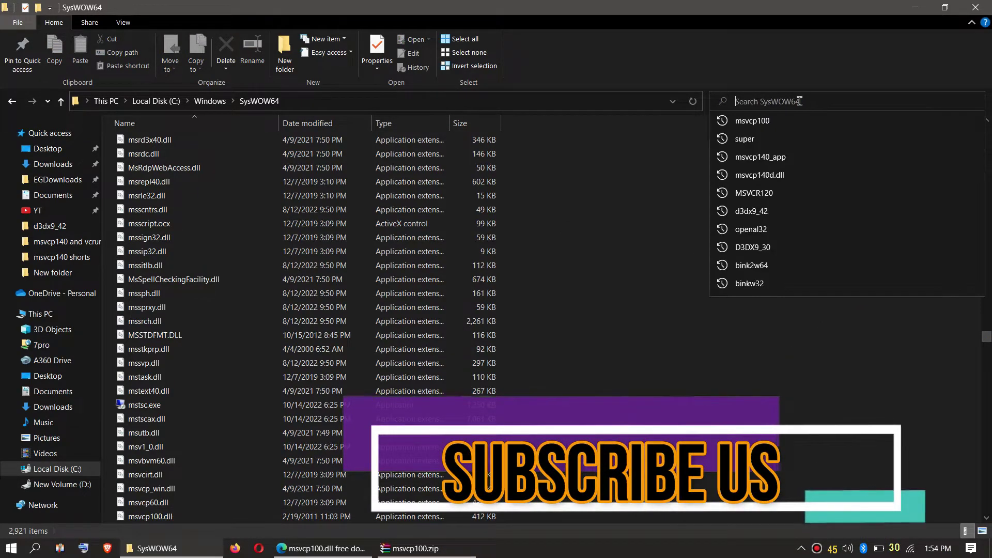
click(764, 122)
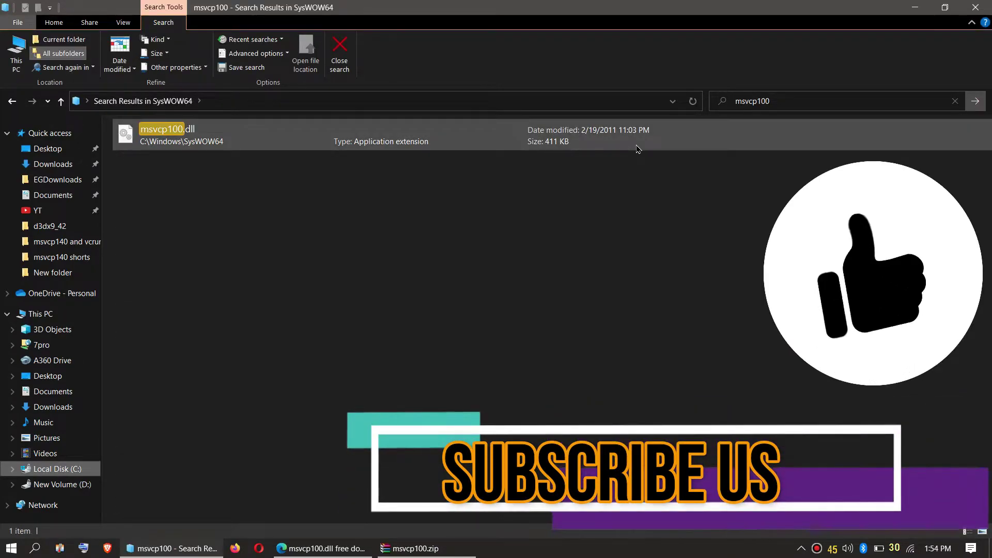
click(680, 299)
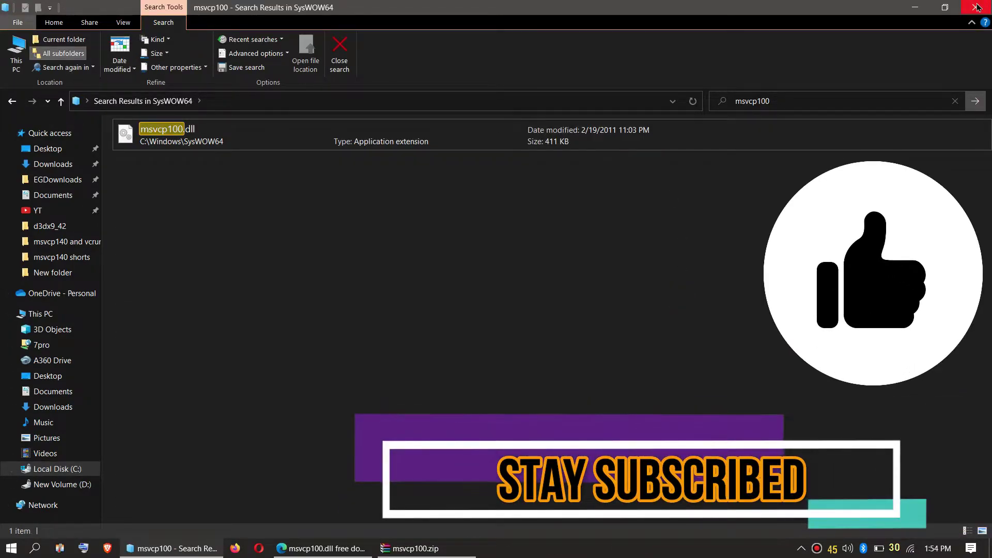
click(977, 7)
- Restore Edge from the taskbar to show the microsoft visual c++ download results
click(12, 548)
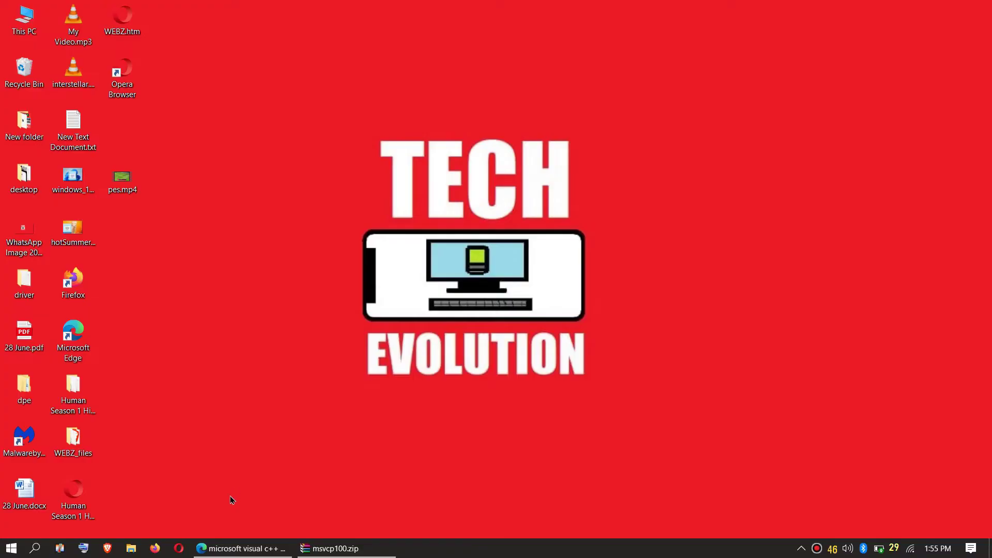
- Open Microsoft's Visual C++ 2015 Redistributable page, download vc_redist.x64.exe, and expand Install Instructions
click(234, 551)
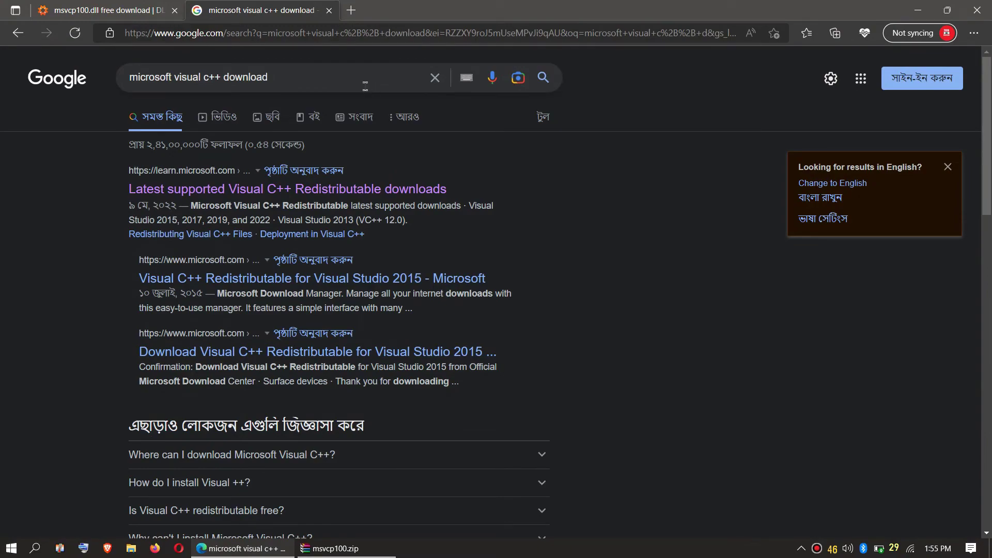
click(267, 353)
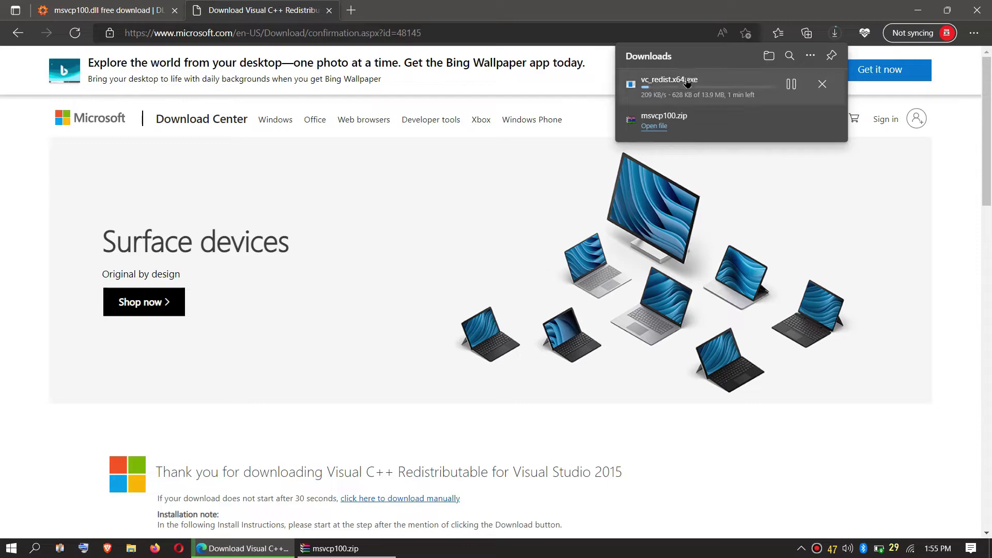
scroll(564, 310, down, 5)
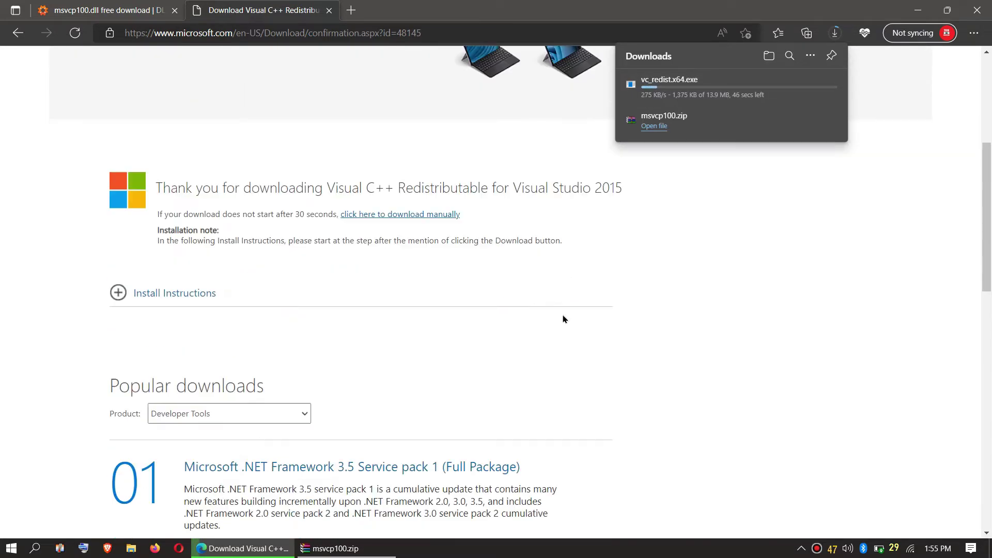
click(126, 285)
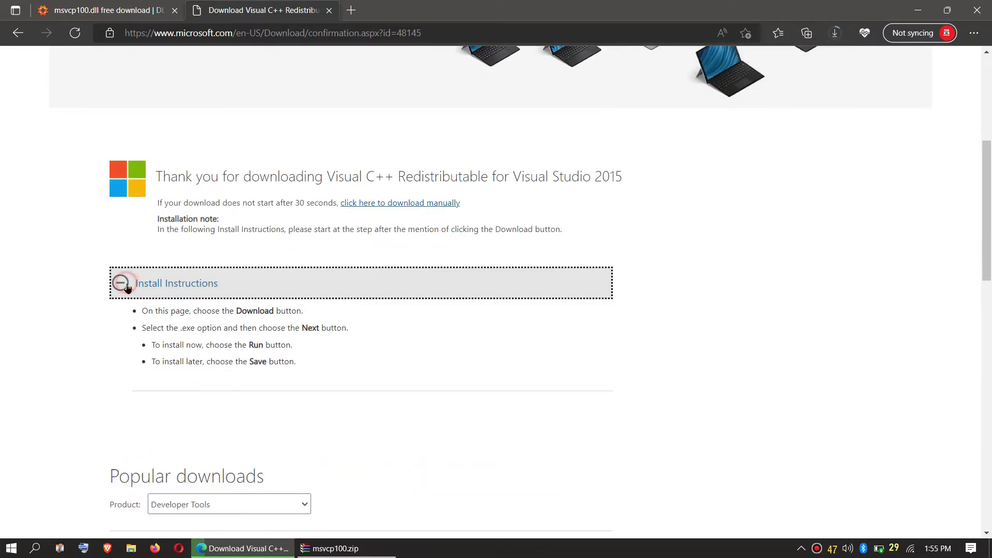